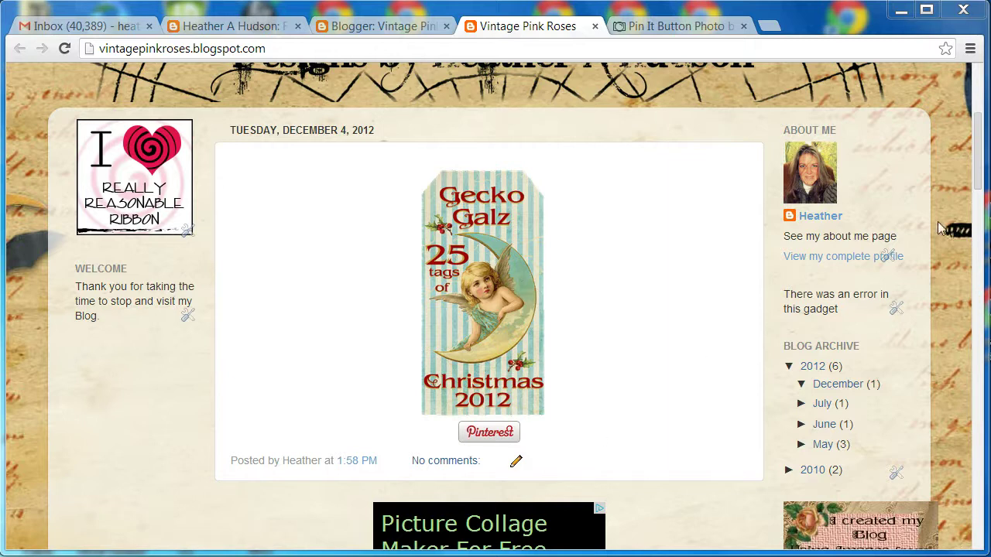
# Copy all of the Vintage Pink Roses template code from Blogger's Edit HTML view.
pyautogui.moveTo(979, 173); pyautogui.dragTo(987, 290)
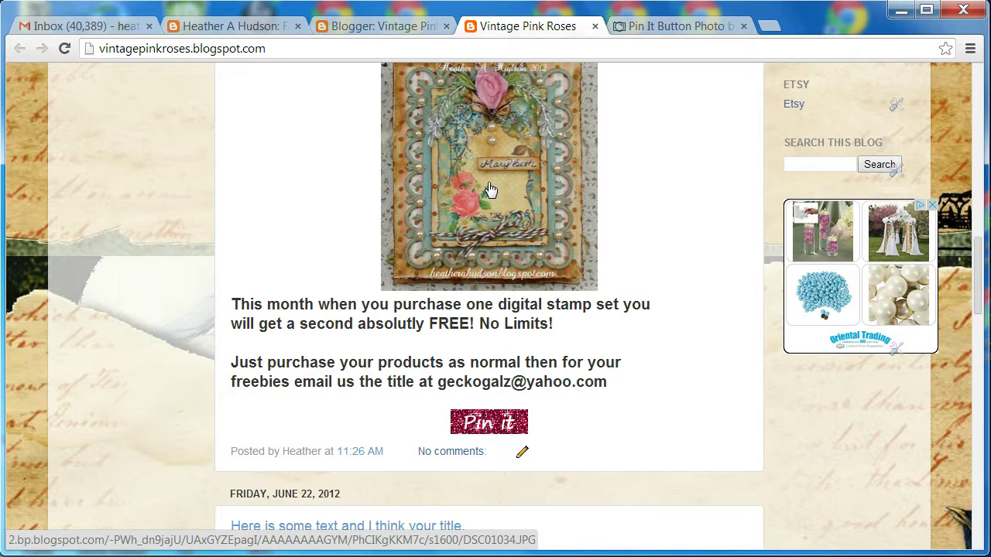
pyautogui.click(366, 28)
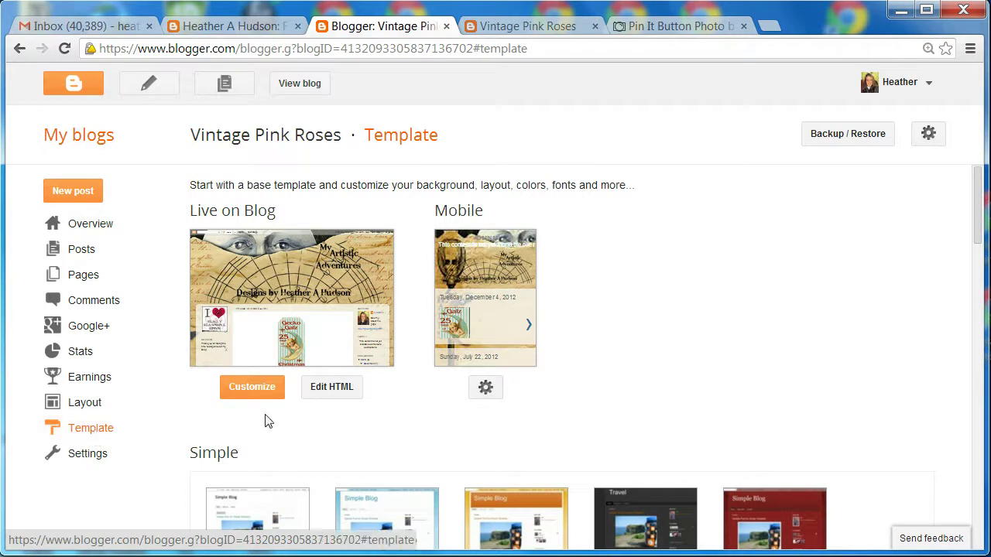
pyautogui.click(345, 398)
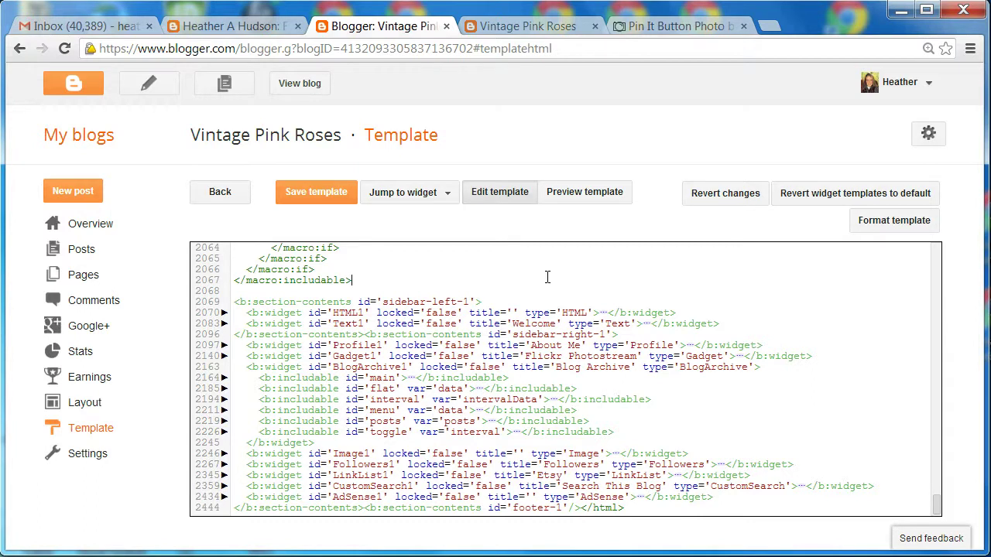
pyautogui.hotkey('ctrl', 'a')
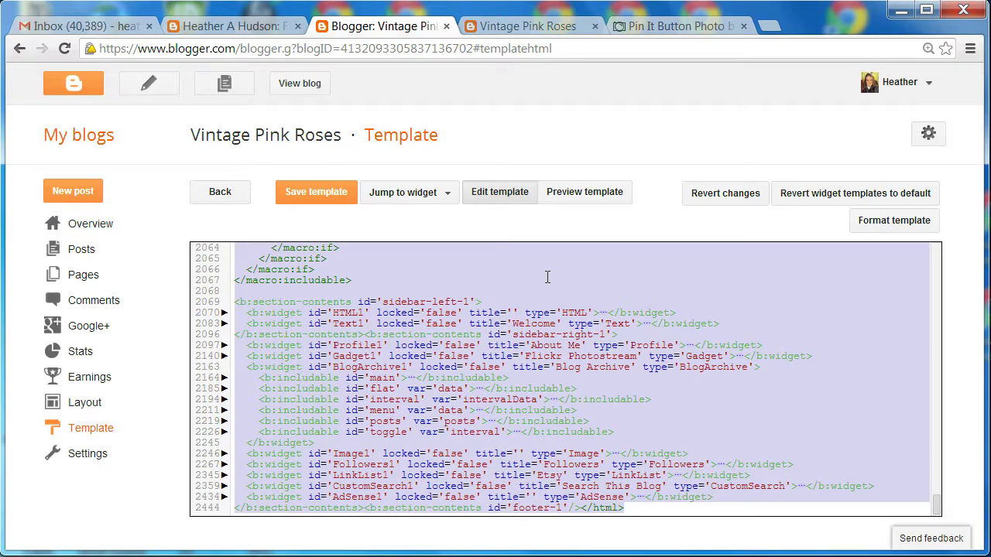
pyautogui.rightClick(547, 277)
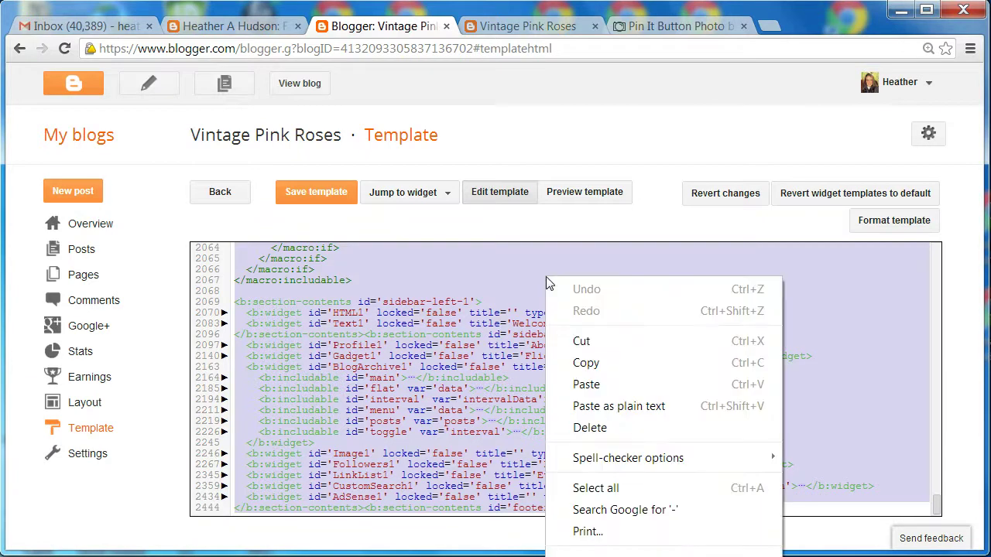
pyautogui.click(586, 363)
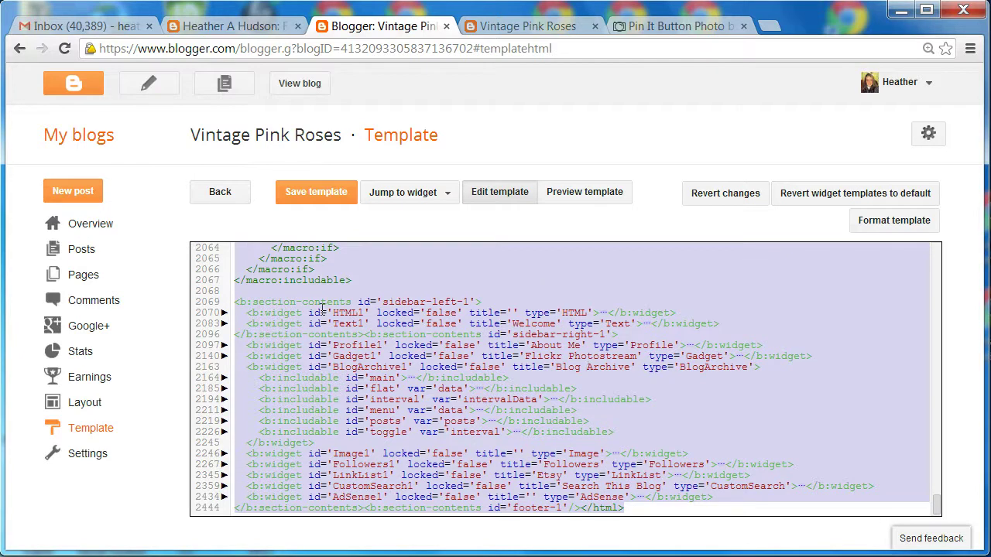
# Paste the full template code into the body of a new Gmail draft as a backup.
pyautogui.click(120, 27)
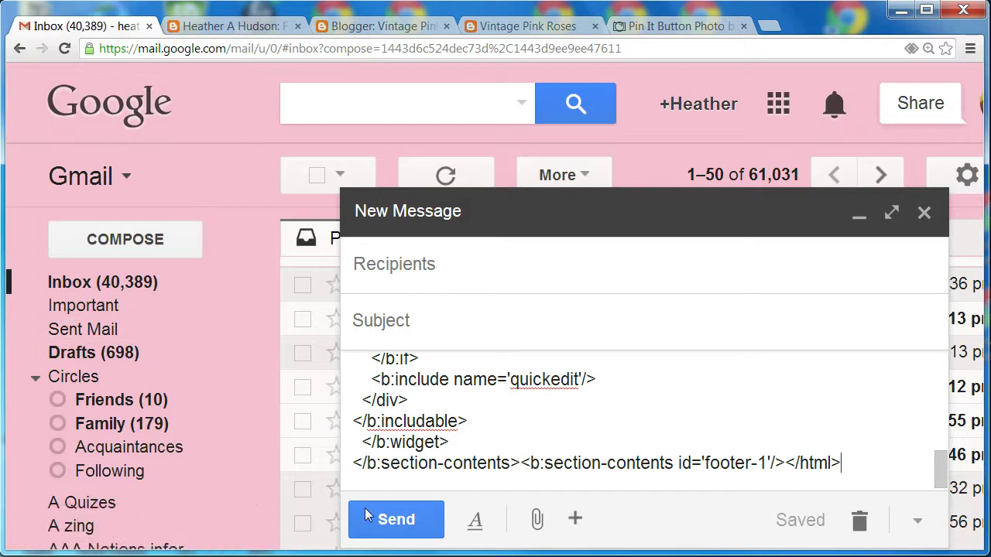
pyautogui.click(153, 246)
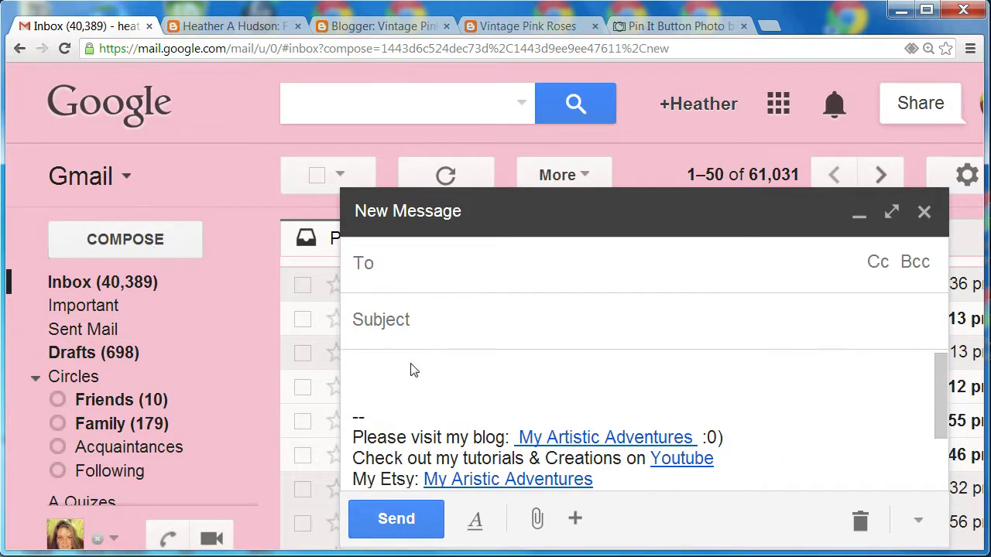
pyautogui.click(363, 369)
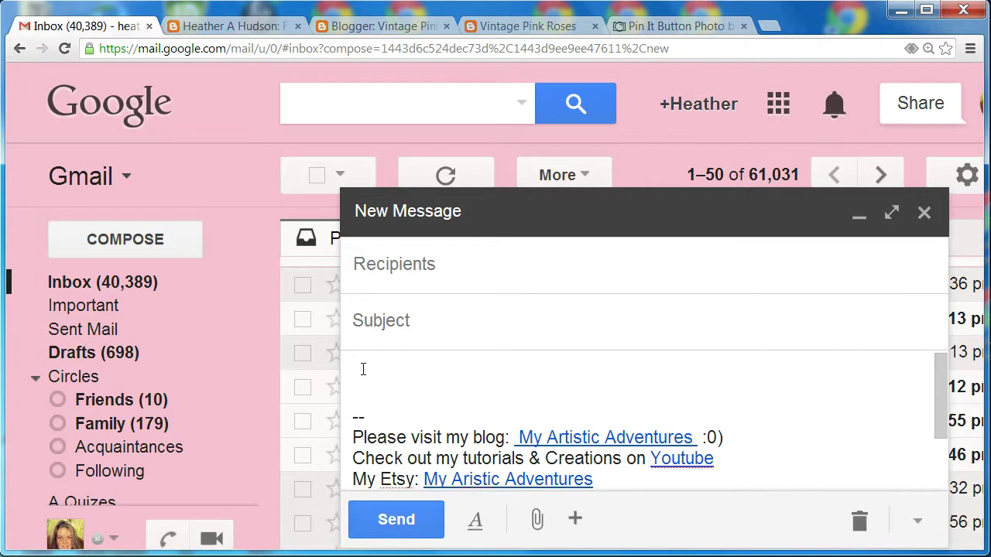
pyautogui.rightClick(363, 369)
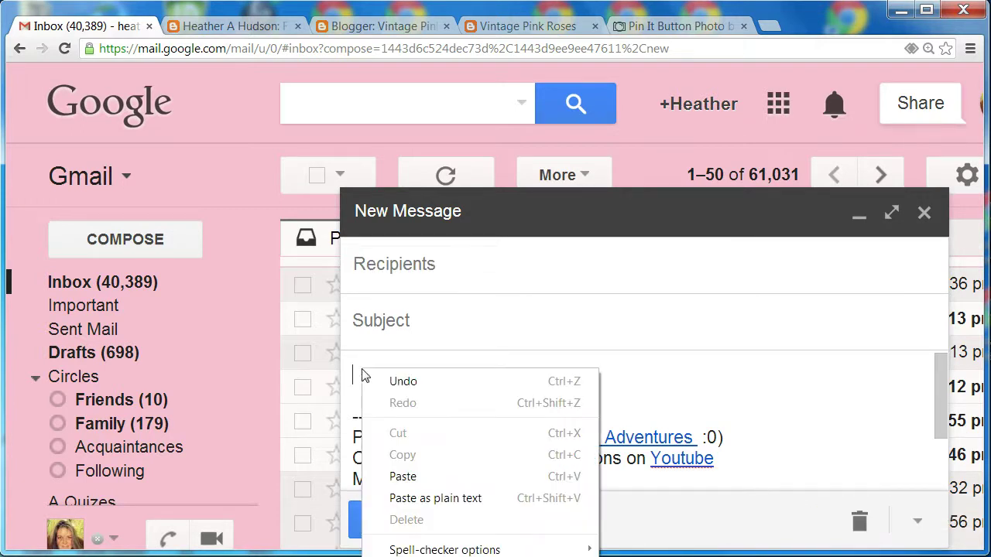
pyautogui.click(403, 476)
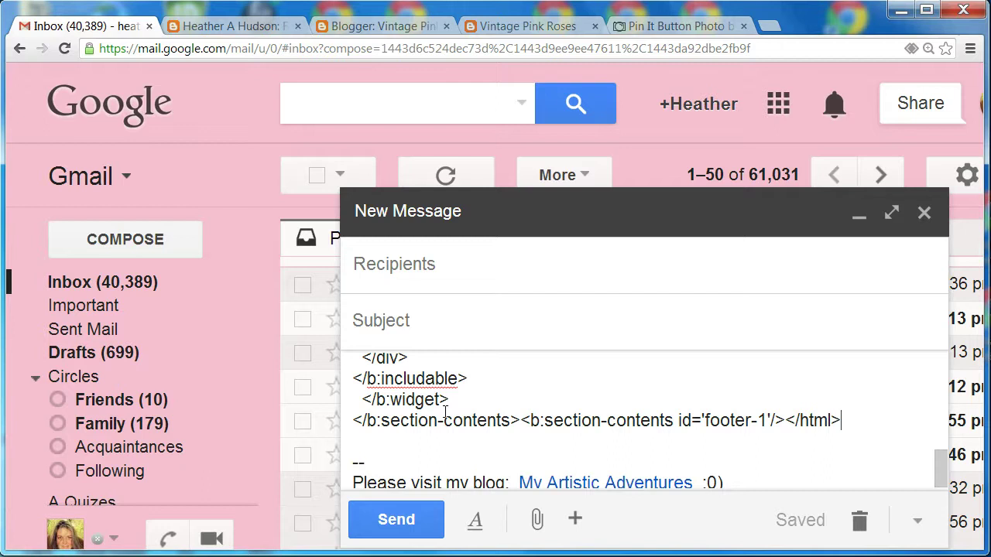
# Return to the Vintage Pink Roses HTML editor, scroll to the end, and deselect the code.
pyautogui.click(379, 28)
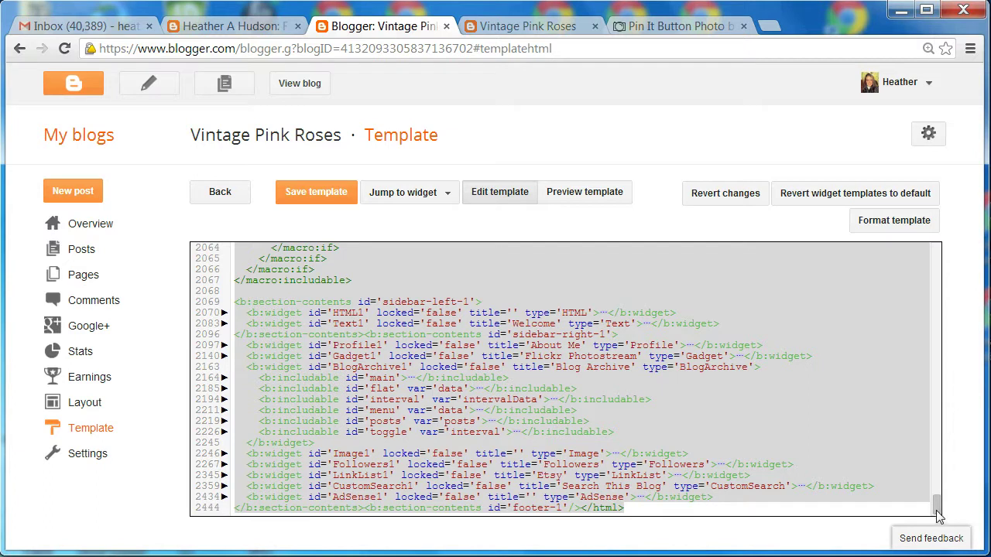
pyautogui.moveTo(936, 507); pyautogui.dragTo(951, 522)
pyautogui.click(904, 449)
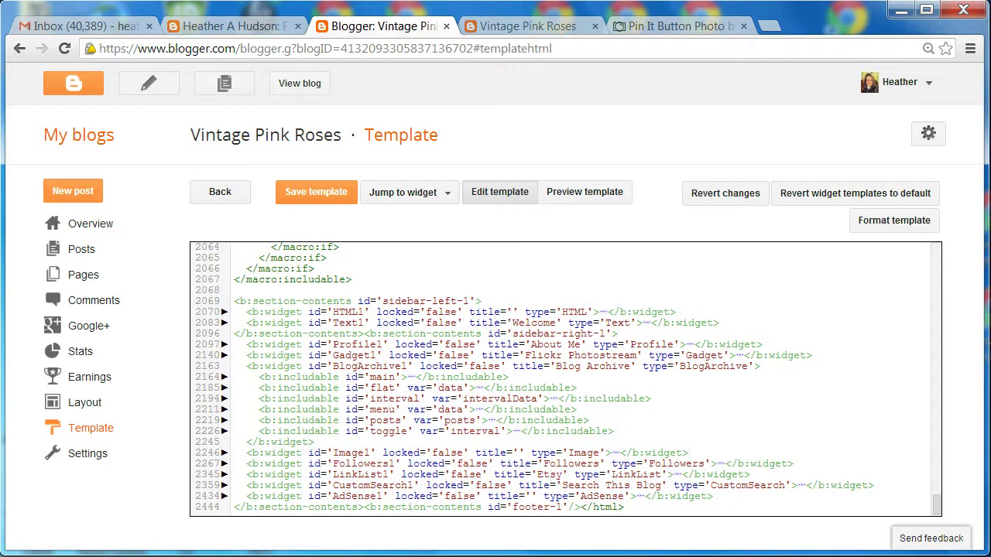
# Select the </body> tag in the Notepad notes, then minimize Notepad.
pyautogui.hotkey('alt', 'Tab')
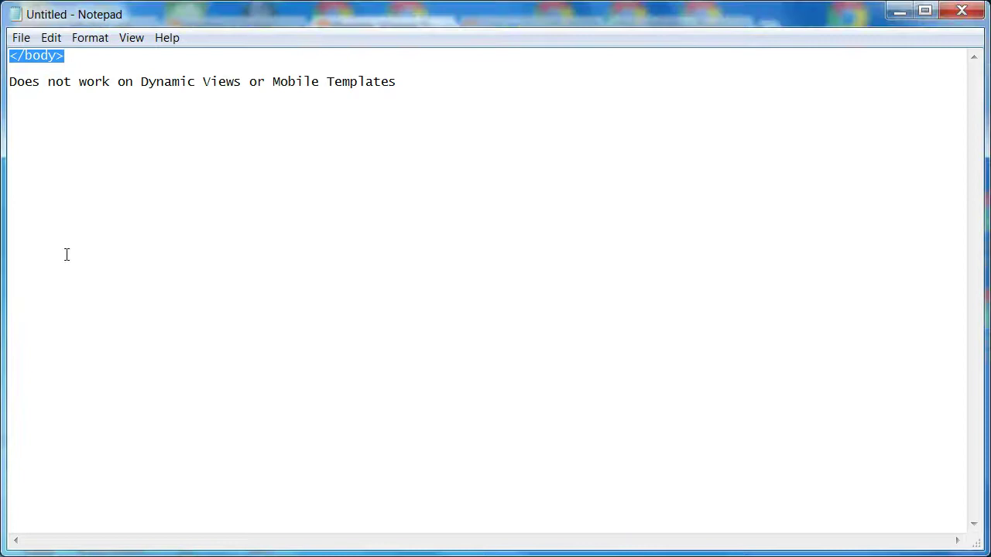
pyautogui.click(74, 56)
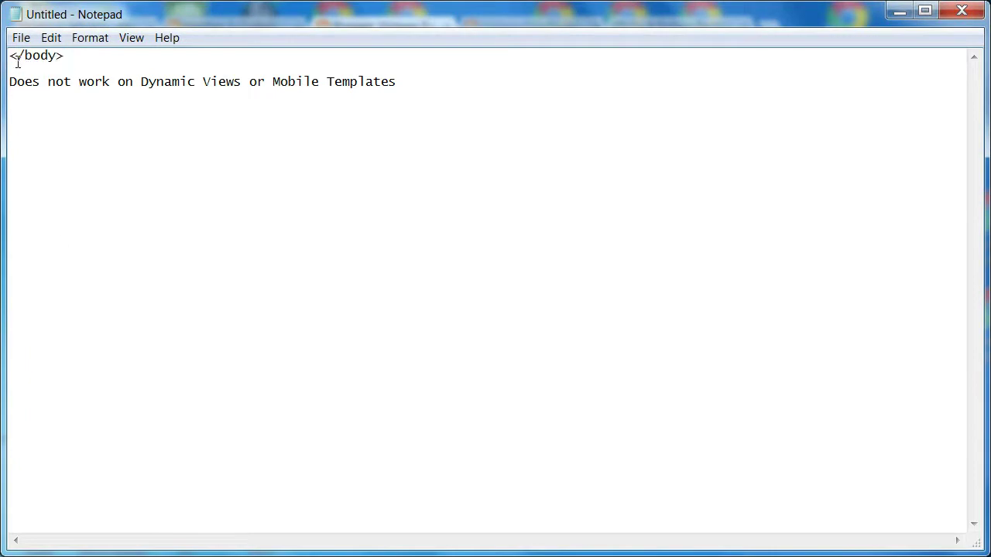
pyautogui.moveTo(66, 57); pyautogui.dragTo(11, 62)
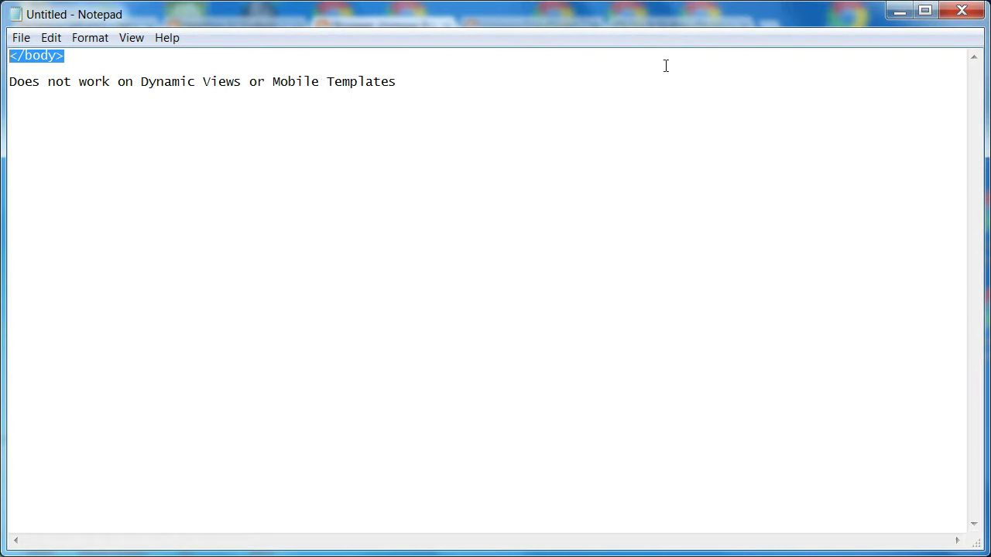
pyautogui.click(899, 12)
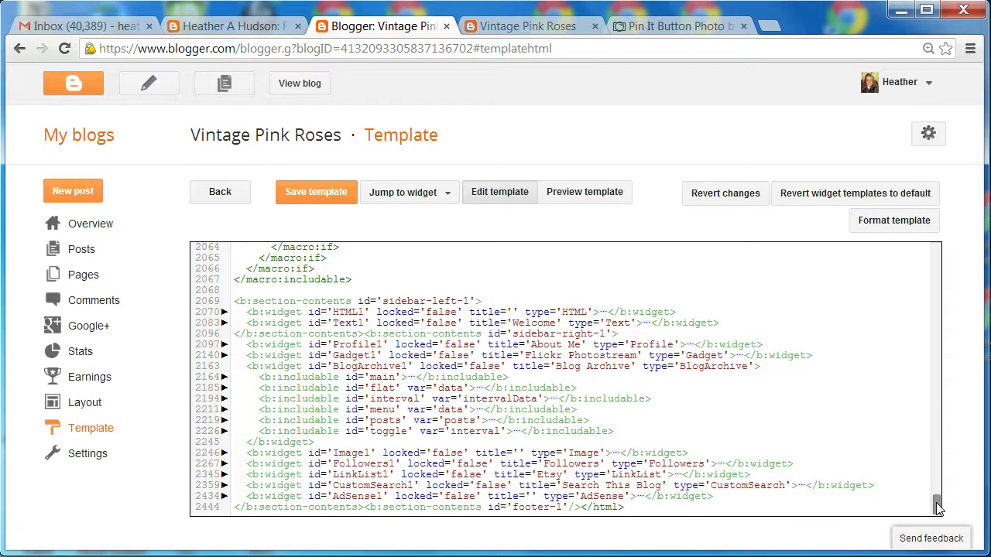
# Scroll the template to line 2028 and place the cursor just before </body>.
pyautogui.moveTo(937, 507); pyautogui.dragTo(936, 475)
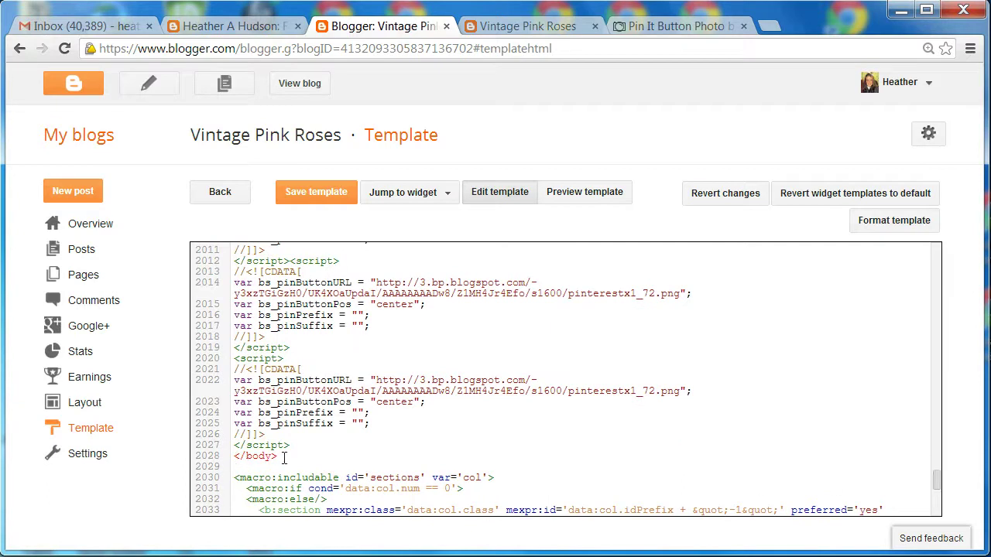
pyautogui.click(235, 457)
# Copy the complete Pinterest hover script, <script> through the final </script>, from Notepad.
pyautogui.hotkey('alt', 'Tab')
pyautogui.click(506, 385)
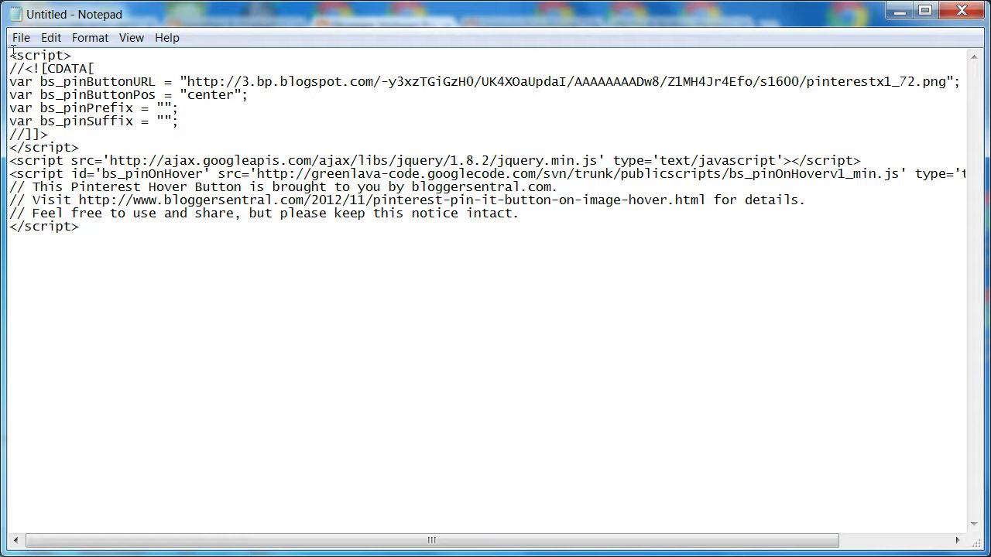
pyautogui.moveTo(11, 56); pyautogui.dragTo(183, 243)
pyautogui.rightClick(184, 243)
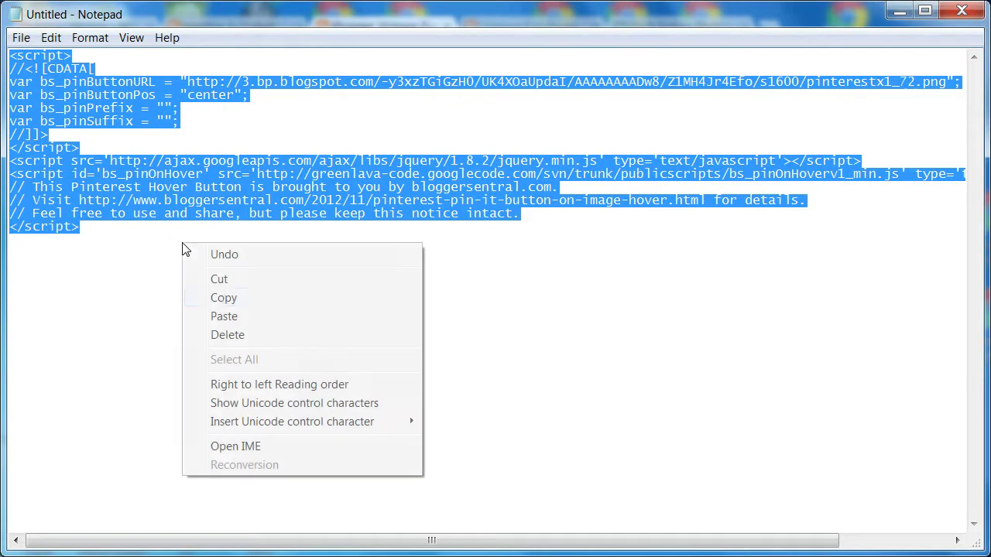
pyautogui.click(221, 298)
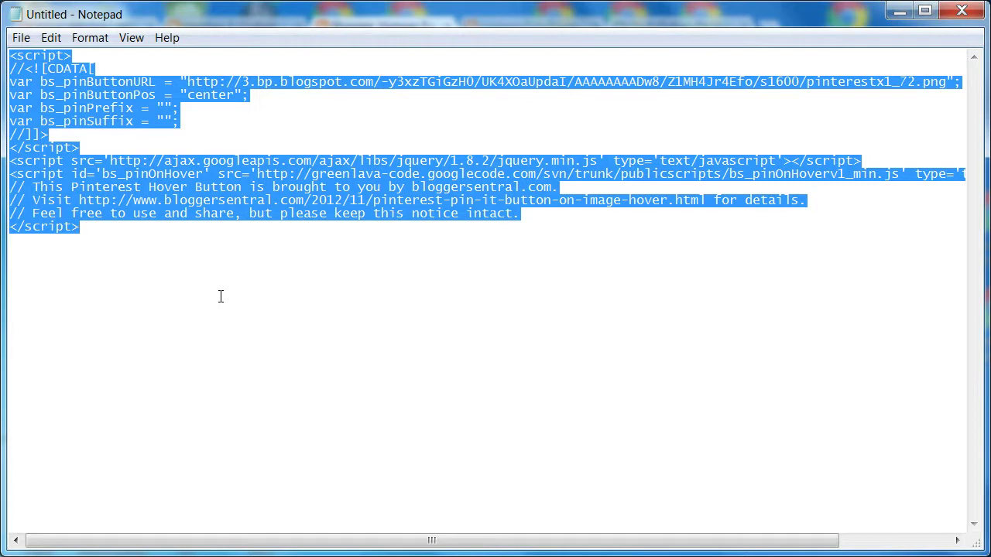
# Paste the Pinterest hover script just before </body> and save the template.
pyautogui.click(900, 12)
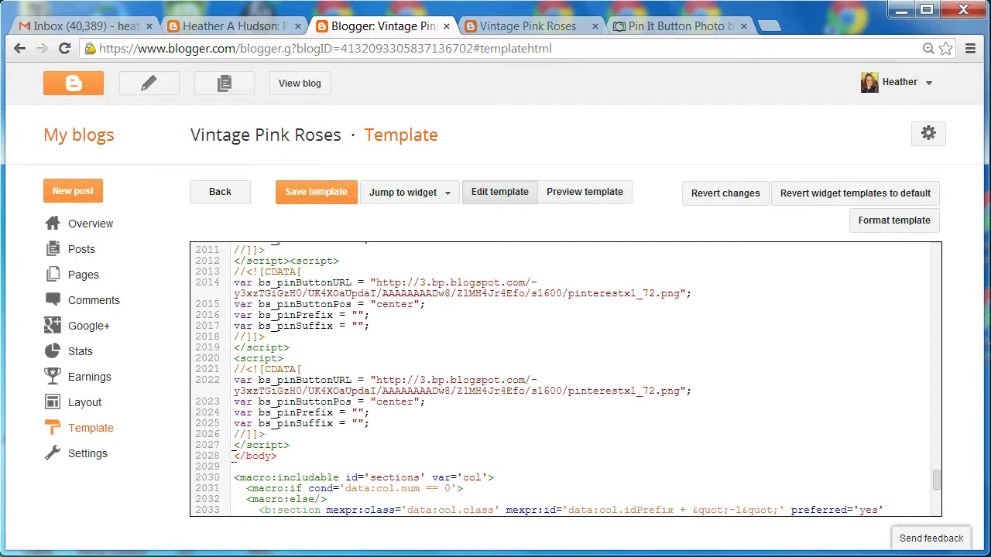
pyautogui.rightClick(234, 457)
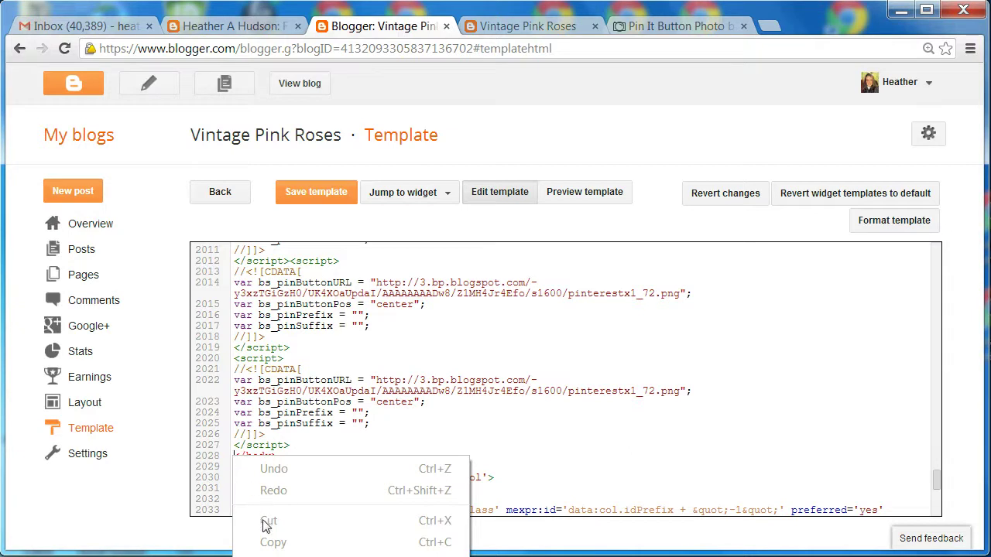
pyautogui.click(273, 555)
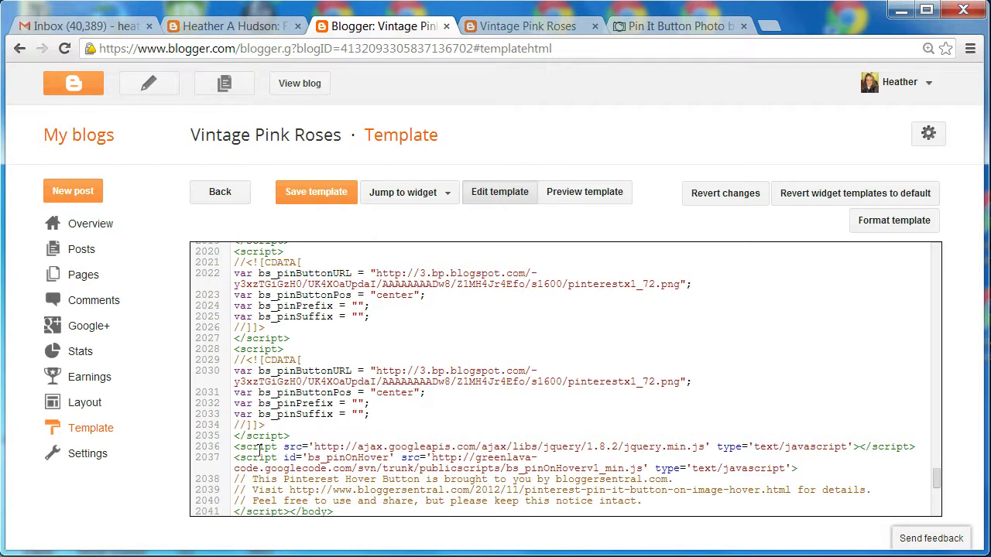
pyautogui.click(321, 199)
# Check the Pin it hover buttons on the live blogs' post images, then view the Photobucket button page.
pyautogui.click(300, 84)
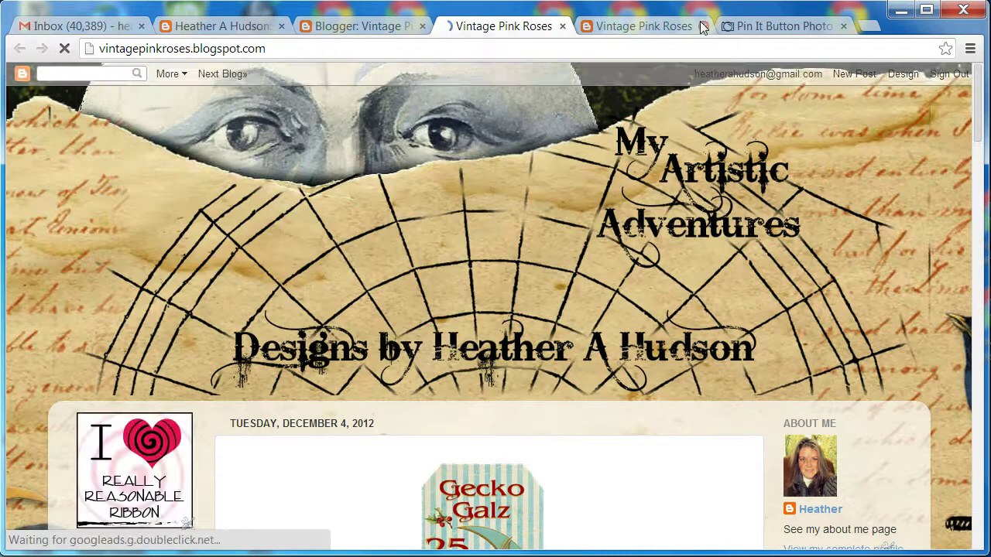
pyautogui.click(631, 26)
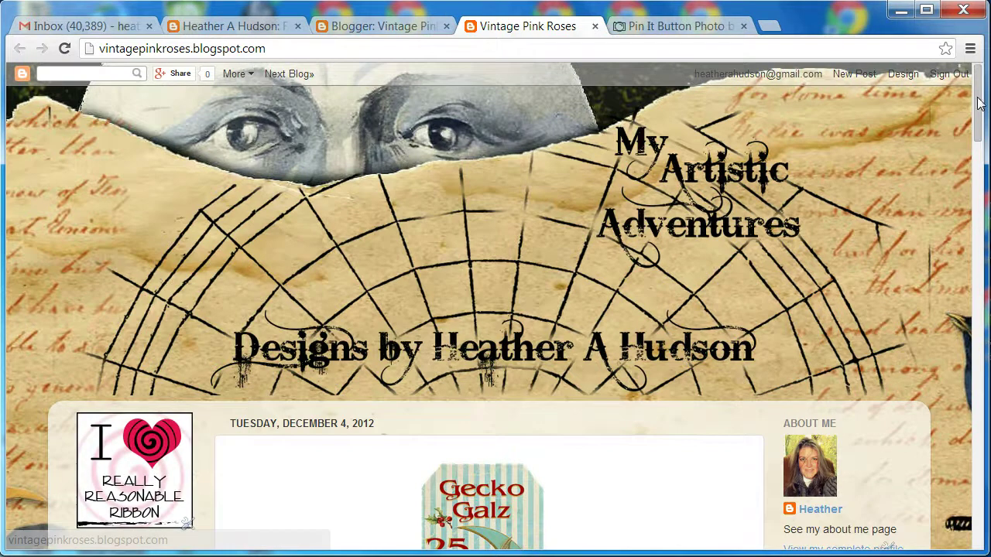
pyautogui.scroll(-4, 980, 108)
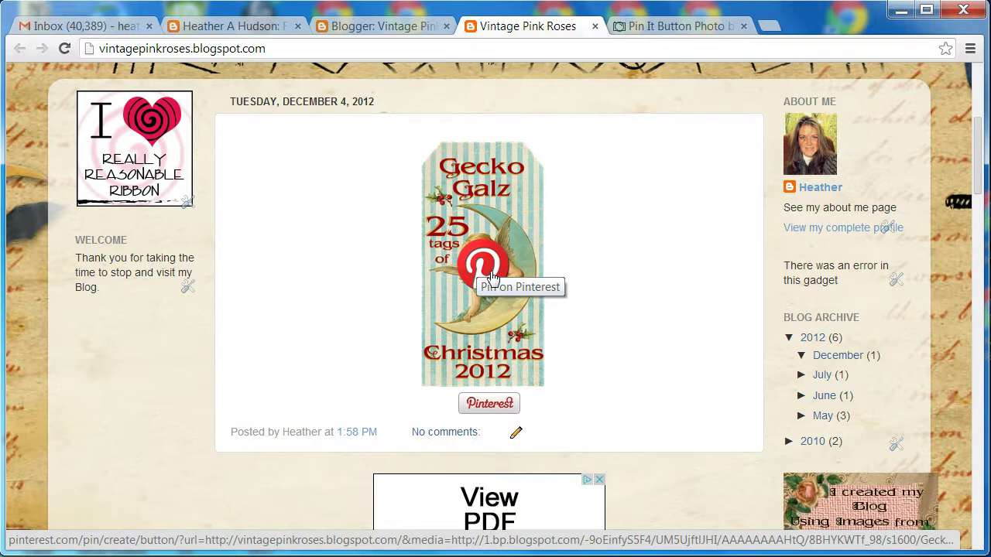
pyautogui.moveTo(980, 155); pyautogui.dragTo(982, 256)
pyautogui.moveTo(486, 271)
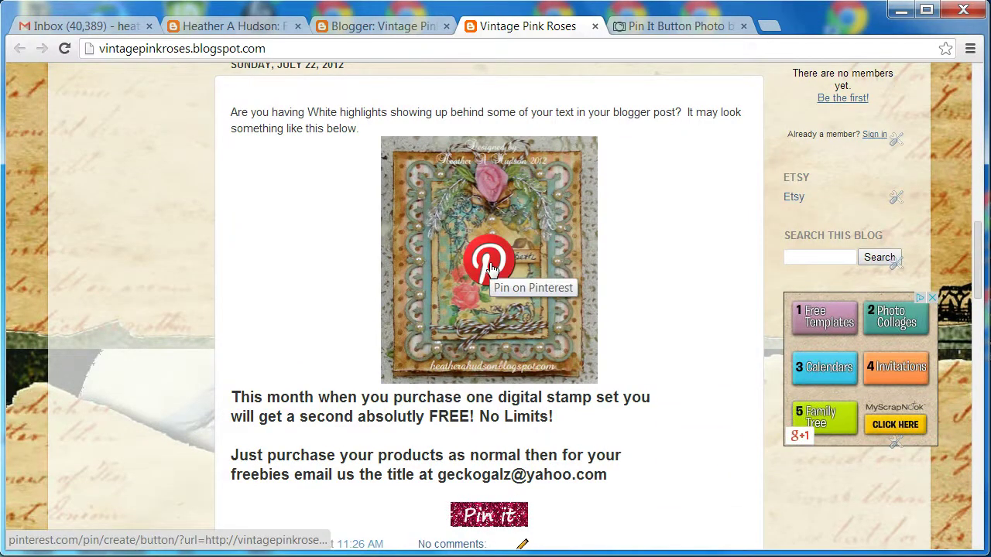
pyautogui.click(219, 33)
pyautogui.moveTo(487, 369)
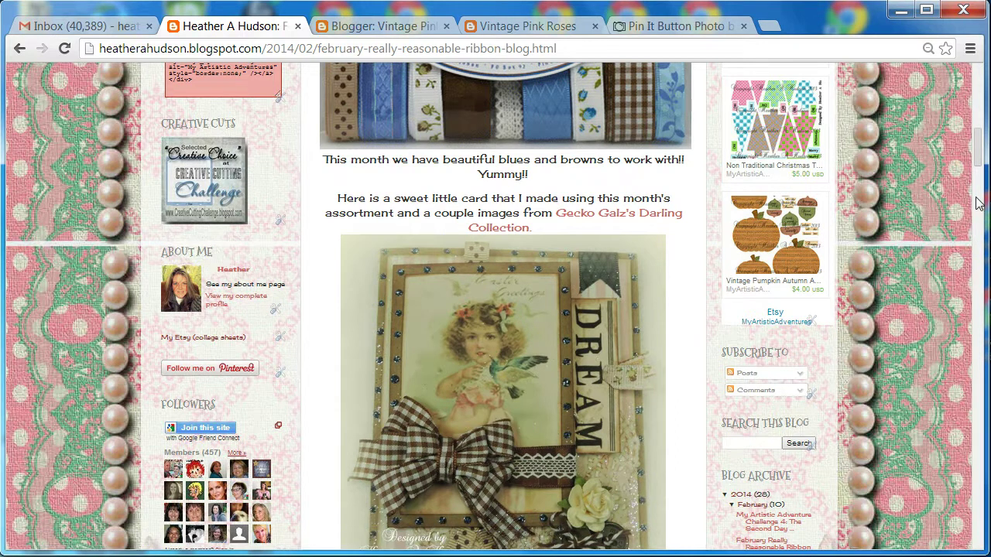
pyautogui.moveTo(978, 151); pyautogui.dragTo(978, 132)
pyautogui.moveTo(551, 200)
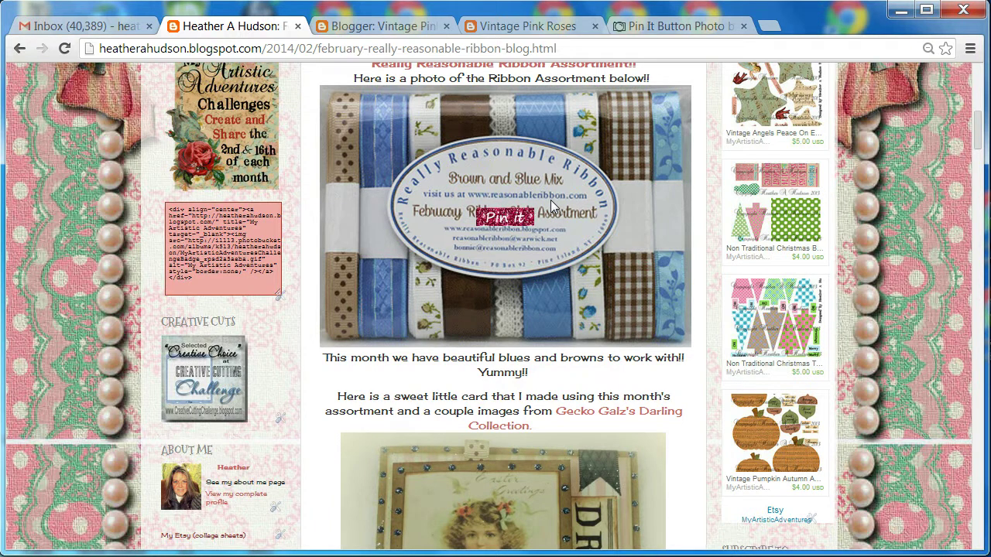
pyautogui.click(684, 29)
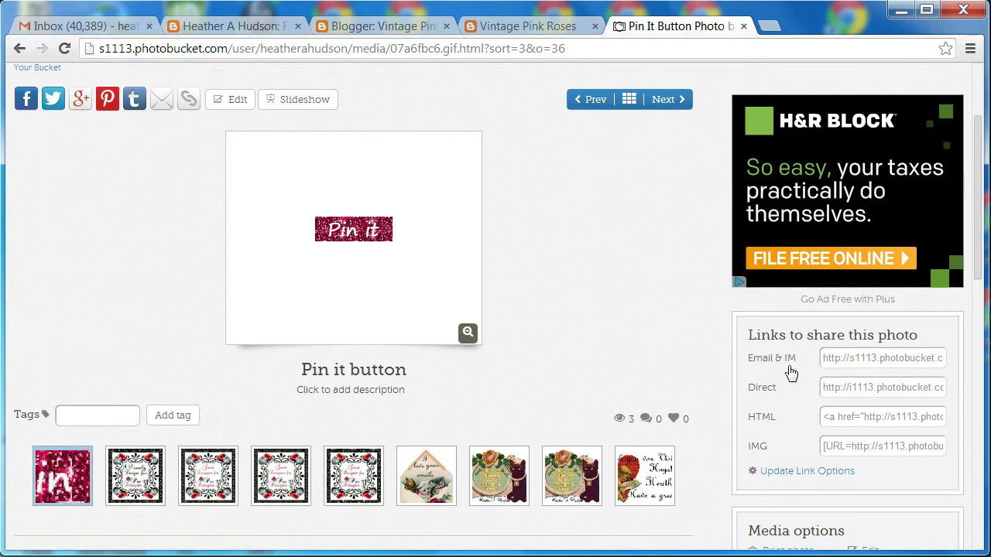
# Copy the Direct link URL of the red sparkly Pin it button image.
pyautogui.click(840, 395)
# Replace the script's bs_pinButtonURL value with the Photobucket 07a6fbc6.gif link.
pyautogui.hotkey('alt', 'Tab')
pyautogui.click(401, 394)
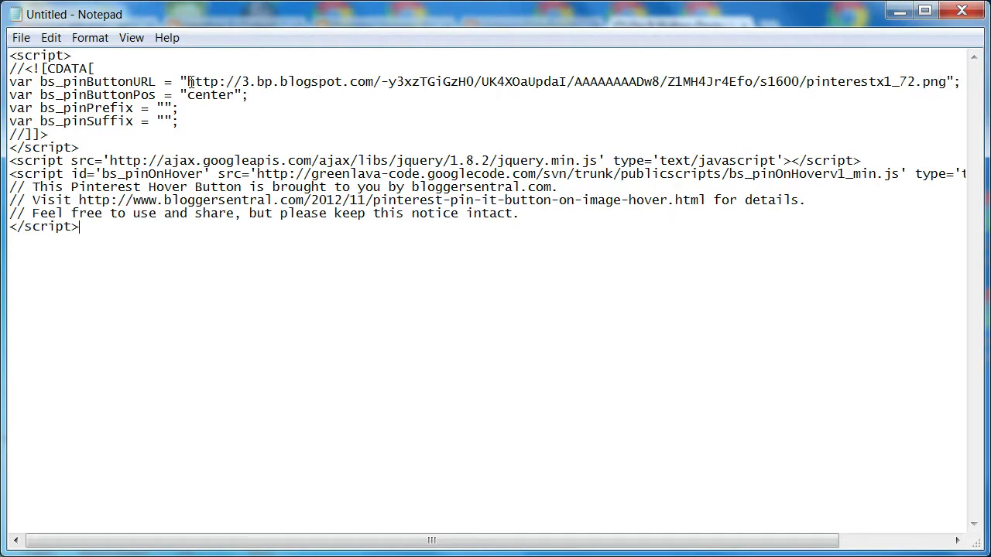
pyautogui.moveTo(188, 82); pyautogui.dragTo(383, 96)
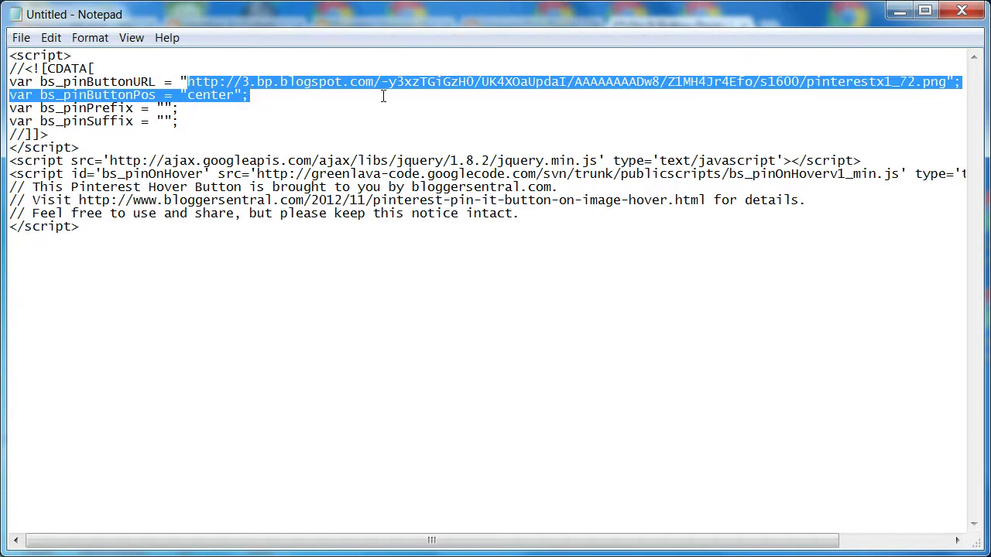
pyautogui.moveTo(507, 96); pyautogui.dragTo(946, 83)
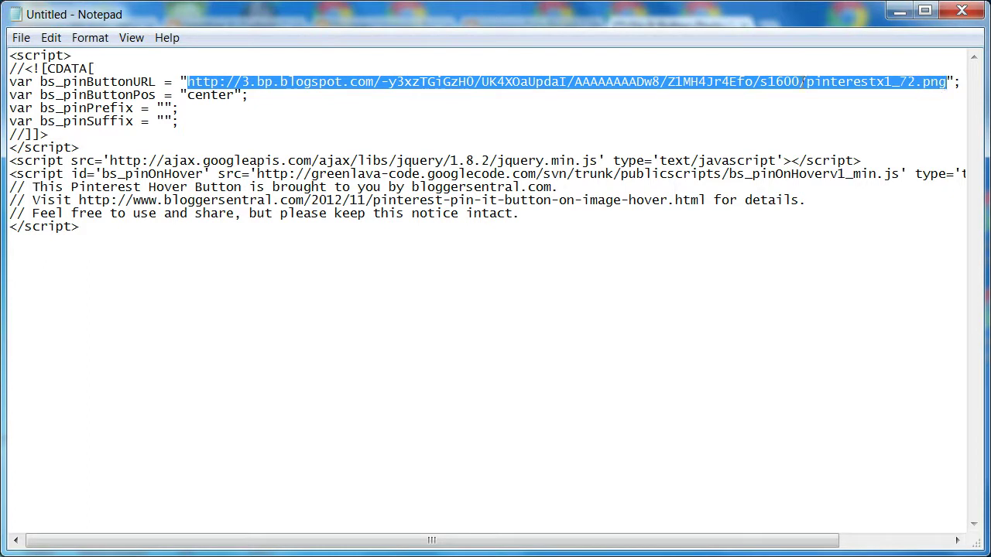
pyautogui.rightClick(734, 82)
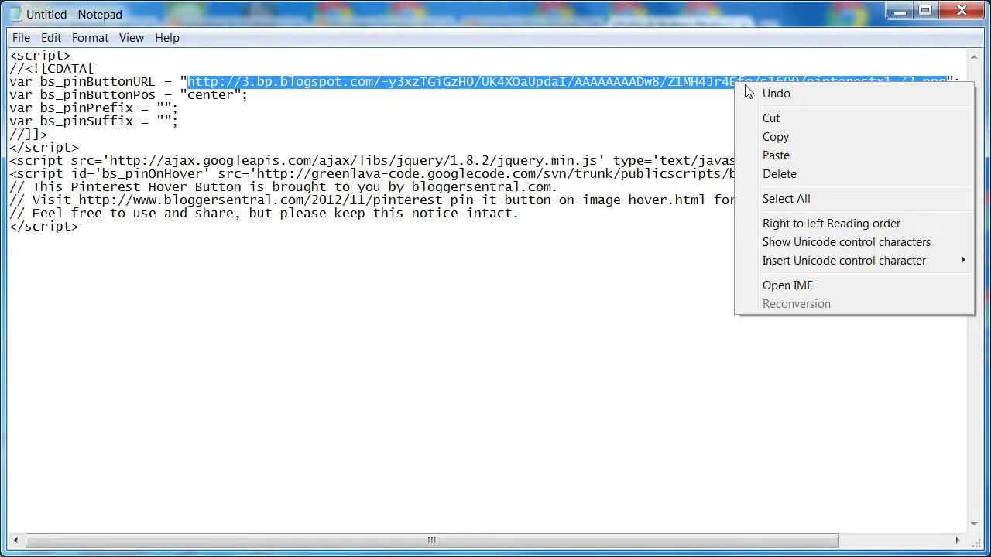
pyautogui.click(777, 156)
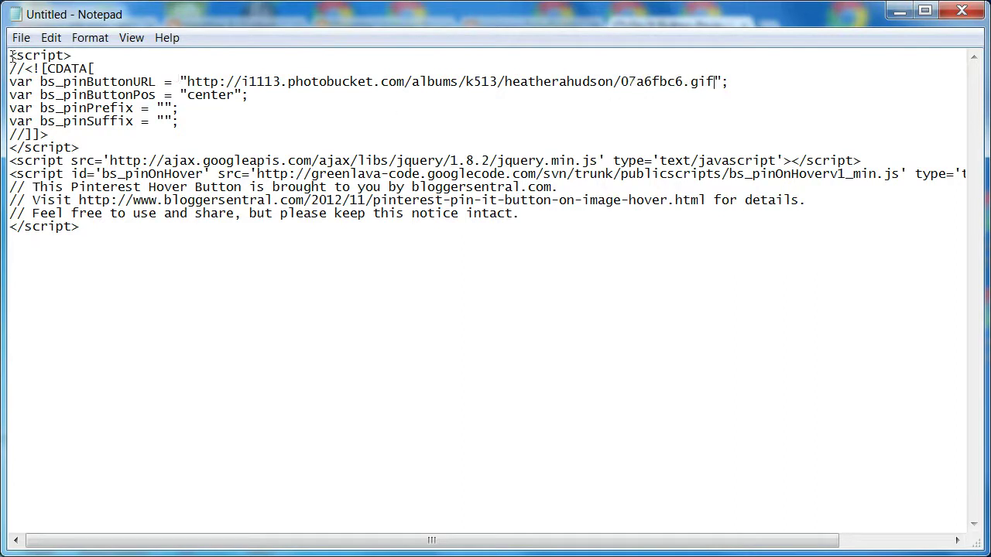
# Delete the old jQuery and hover script lines 2036–2041 above </body>, then return to Notepad.
pyautogui.click(896, 15)
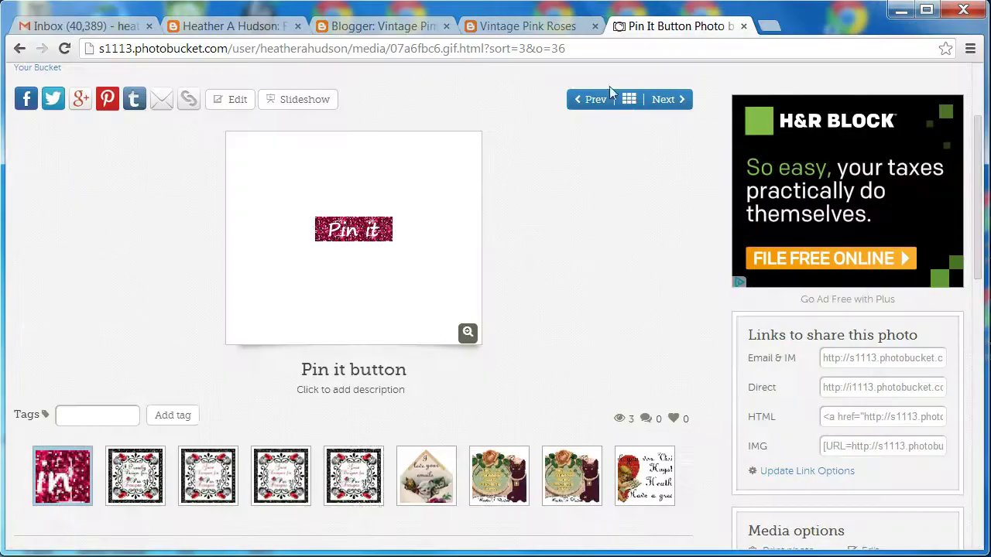
pyautogui.click(383, 31)
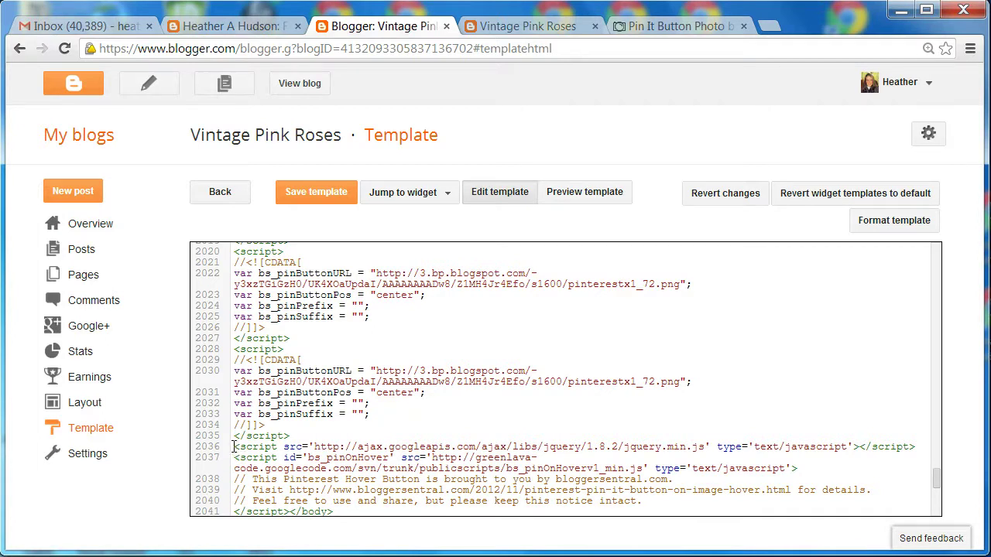
pyautogui.moveTo(234, 447); pyautogui.dragTo(292, 515)
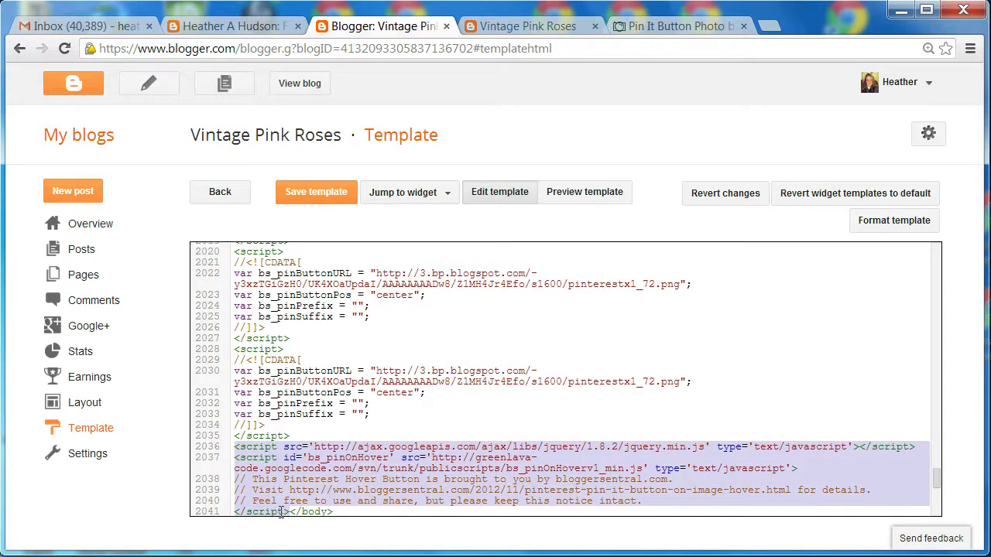
pyautogui.press('BackSpace')
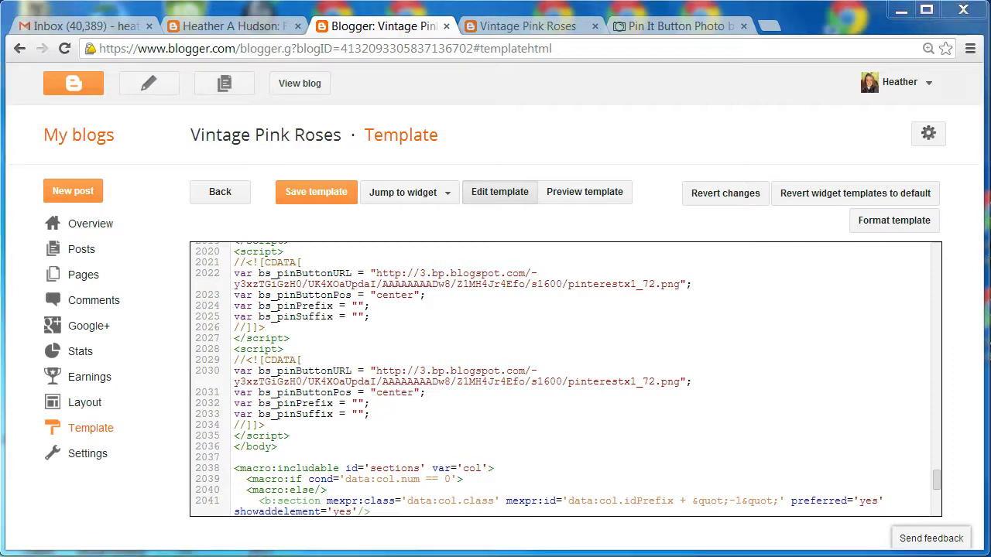
pyautogui.hotkey('alt', 'Tab')
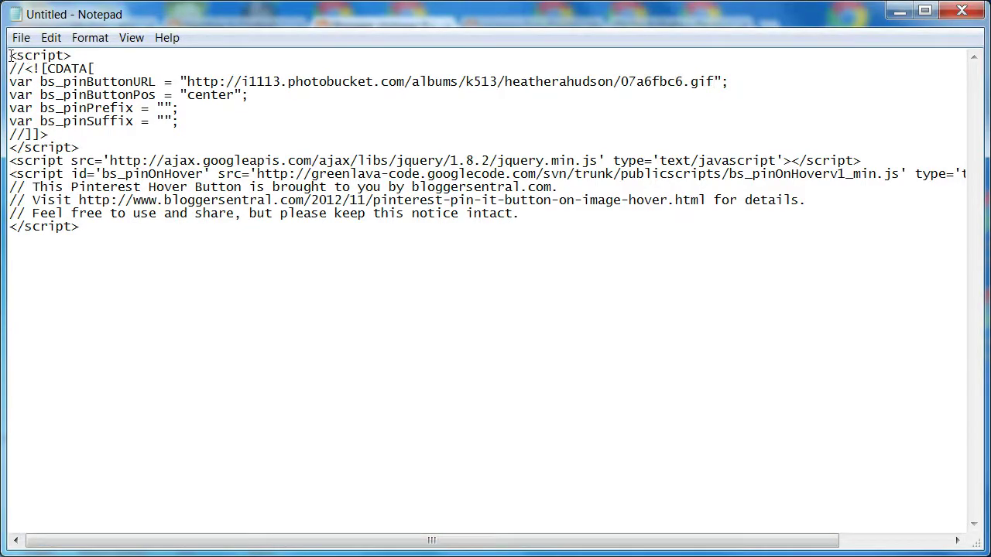
# Copy the whole edited Pinterest hover script from Notepad.
pyautogui.moveTo(10, 54); pyautogui.dragTo(135, 271)
pyautogui.rightClick(136, 272)
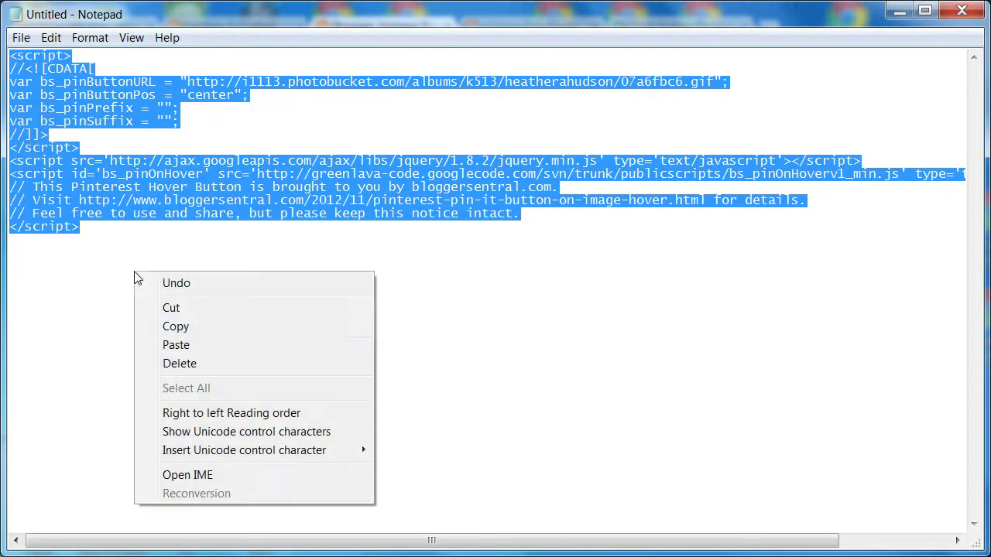
pyautogui.click(181, 328)
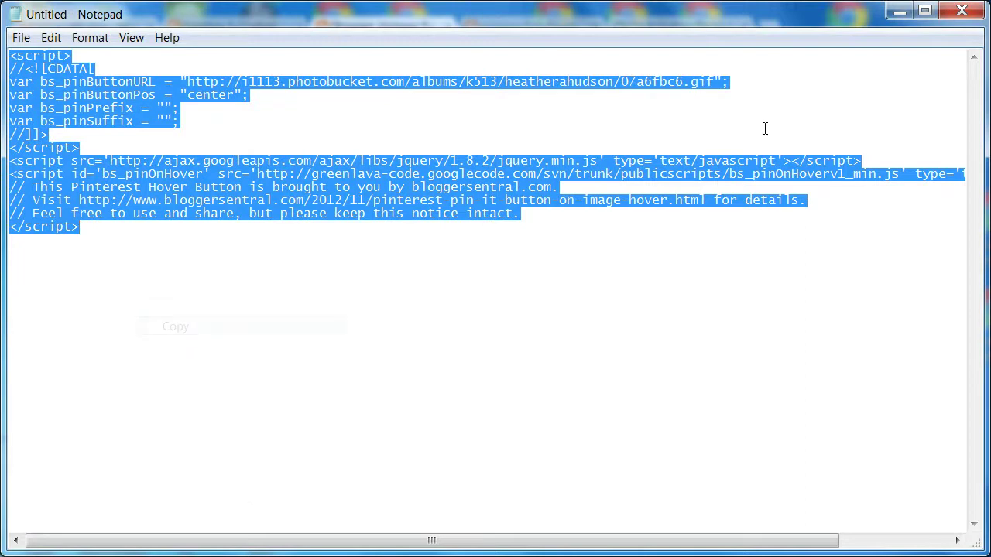
pyautogui.click(899, 10)
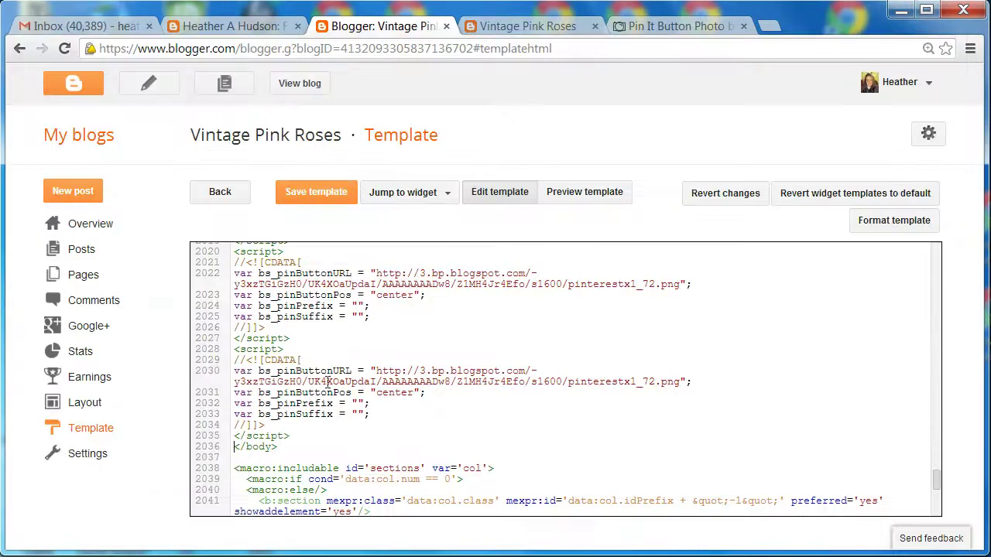
# Paste the script just before </body>, save the template, and view the live blog.
pyautogui.rightClick(236, 446)
pyautogui.click(293, 548)
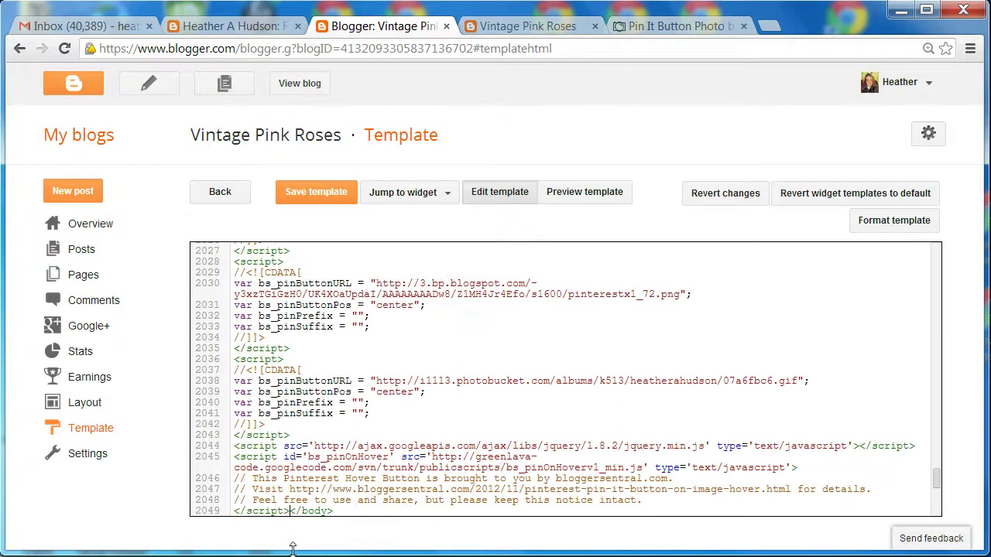
pyautogui.click(333, 199)
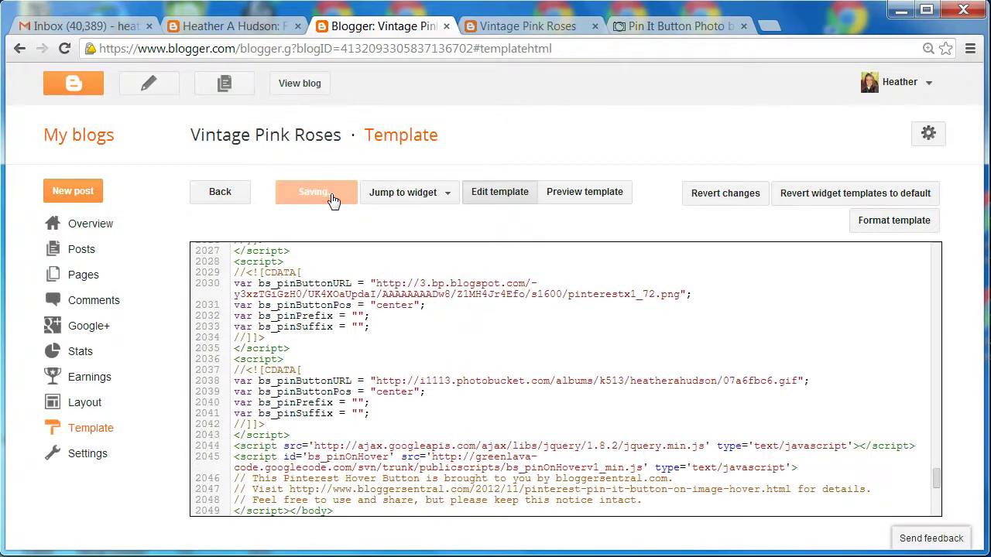
pyautogui.click(300, 83)
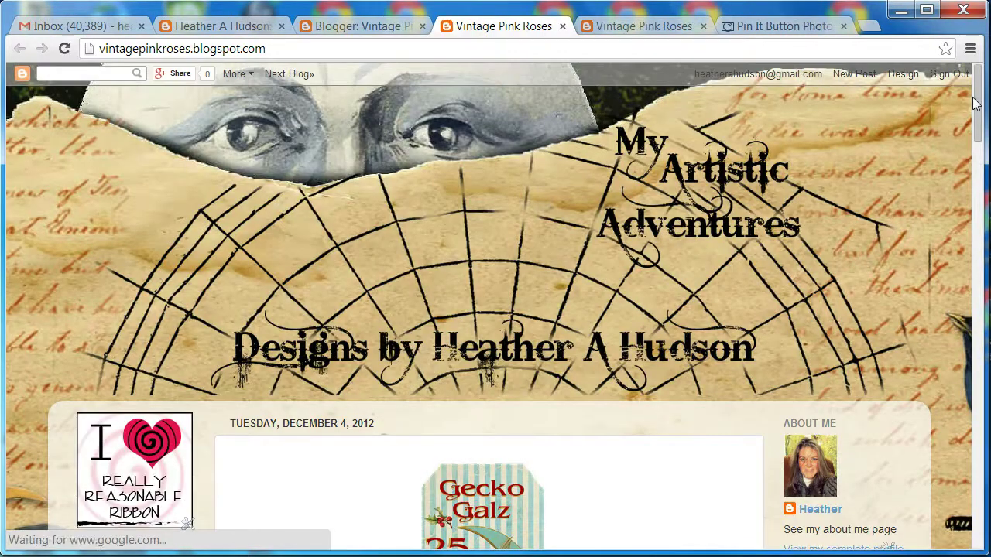
# Scroll down the Vintage Pink Roses blog to confirm post images show the red sparkly Pin it button.
pyautogui.moveTo(980, 109); pyautogui.dragTo(982, 154)
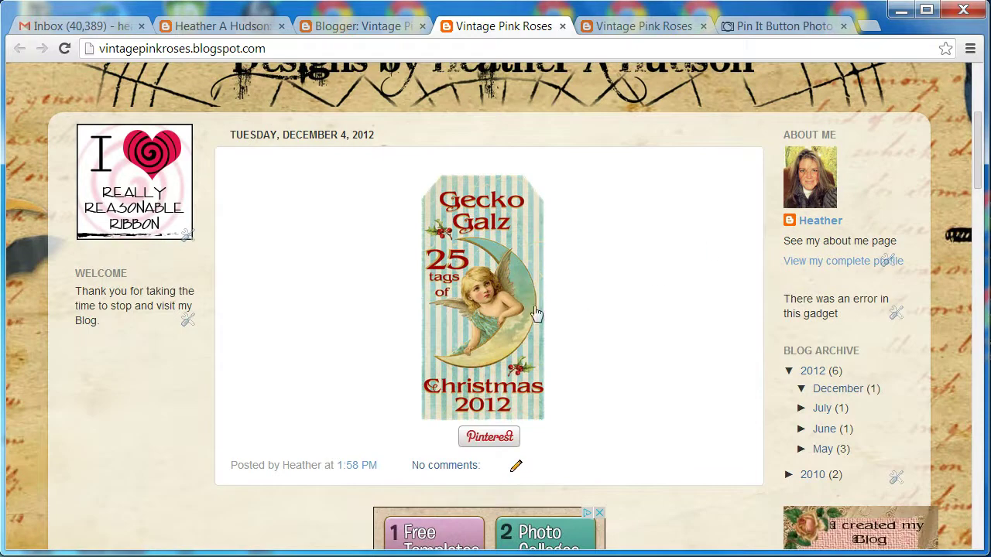
pyautogui.moveTo(525, 318)
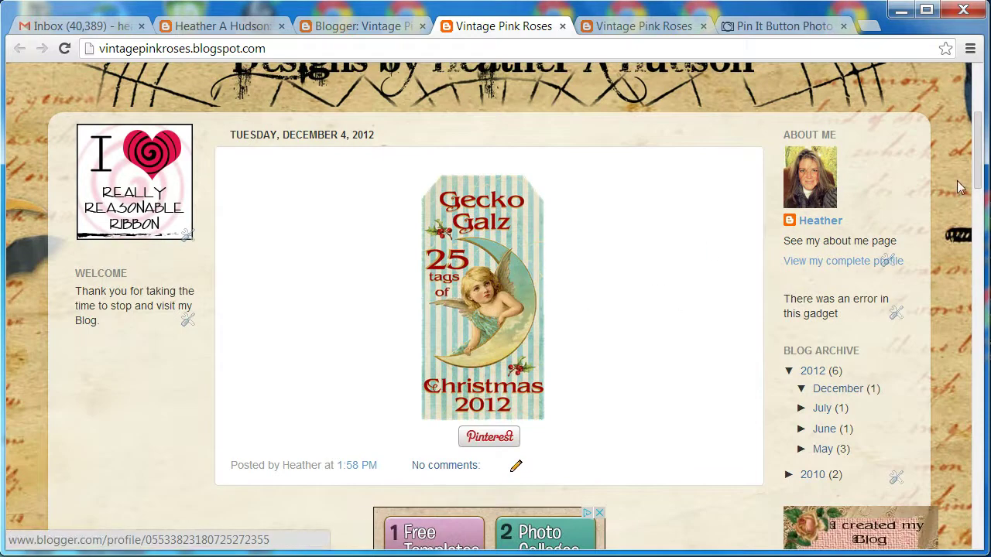
pyautogui.moveTo(979, 153); pyautogui.dragTo(979, 258)
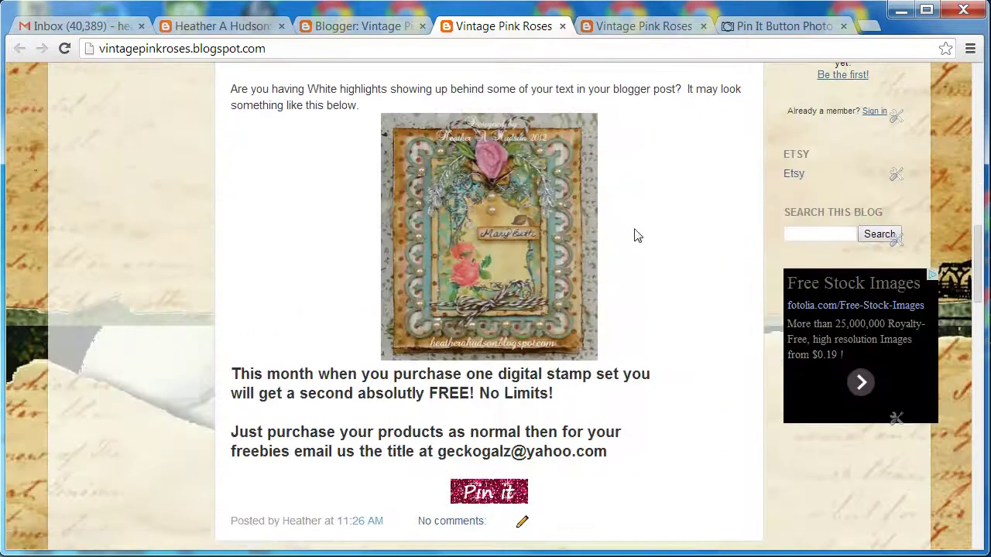
pyautogui.moveTo(513, 240)
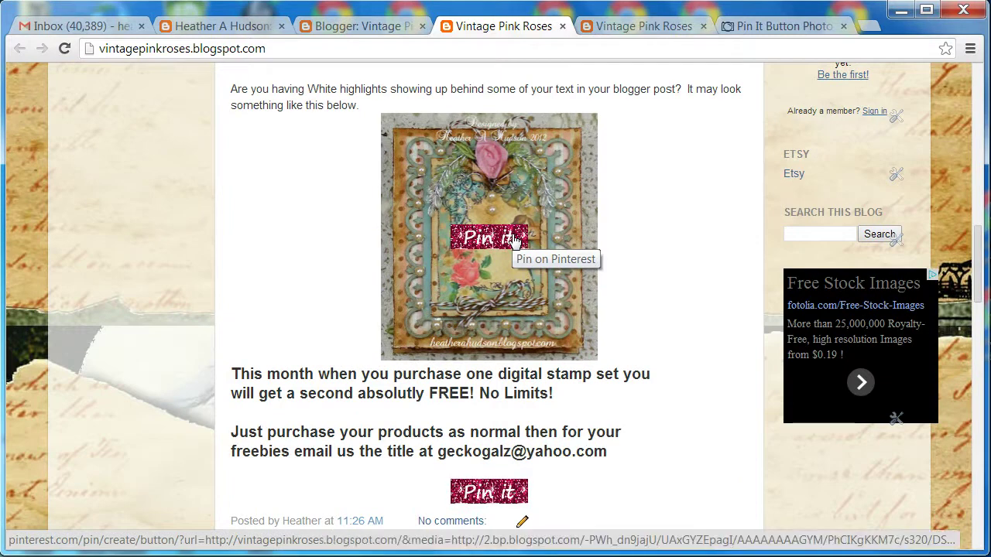